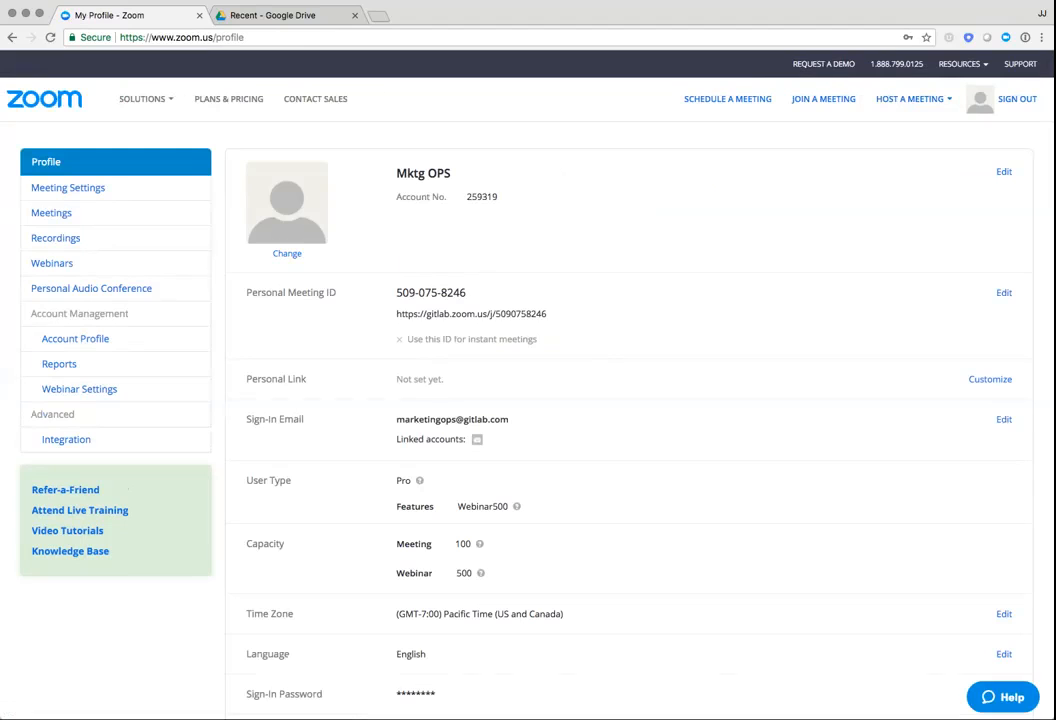
Open the poll settings of the "Release Radar: Auto DevOps - 20180627 - 9 am PT/ 4 pm UTC" webinar
left_click(52, 263)
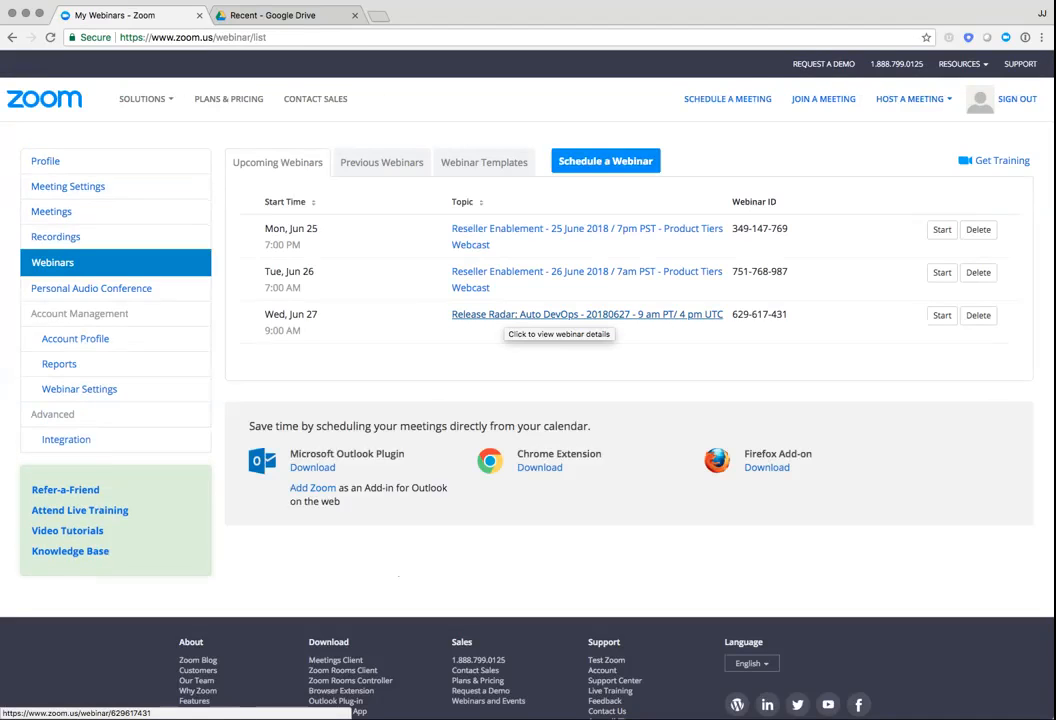
left_click(556, 315)
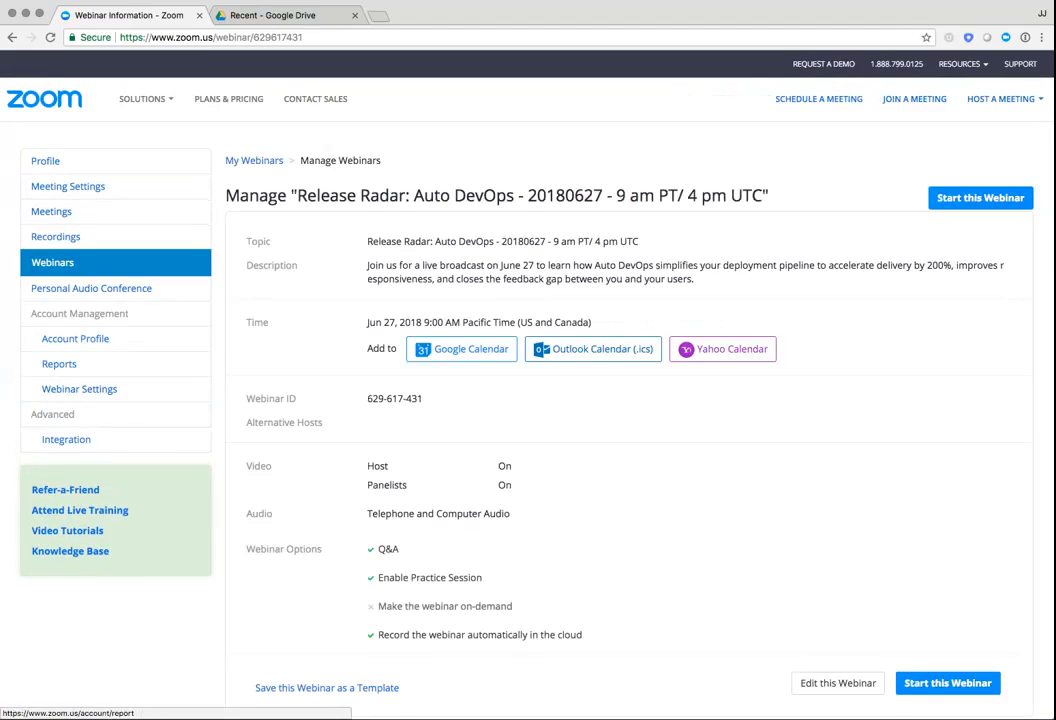
scroll(528, 400, "down", 2)
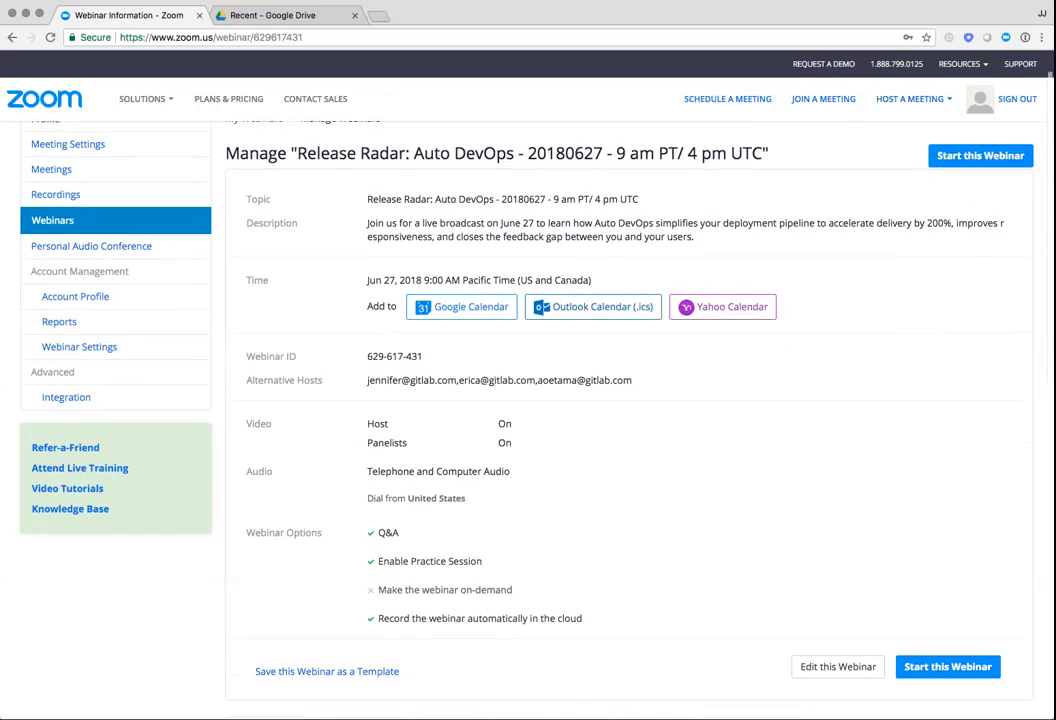
scroll(528, 400, "down", 4)
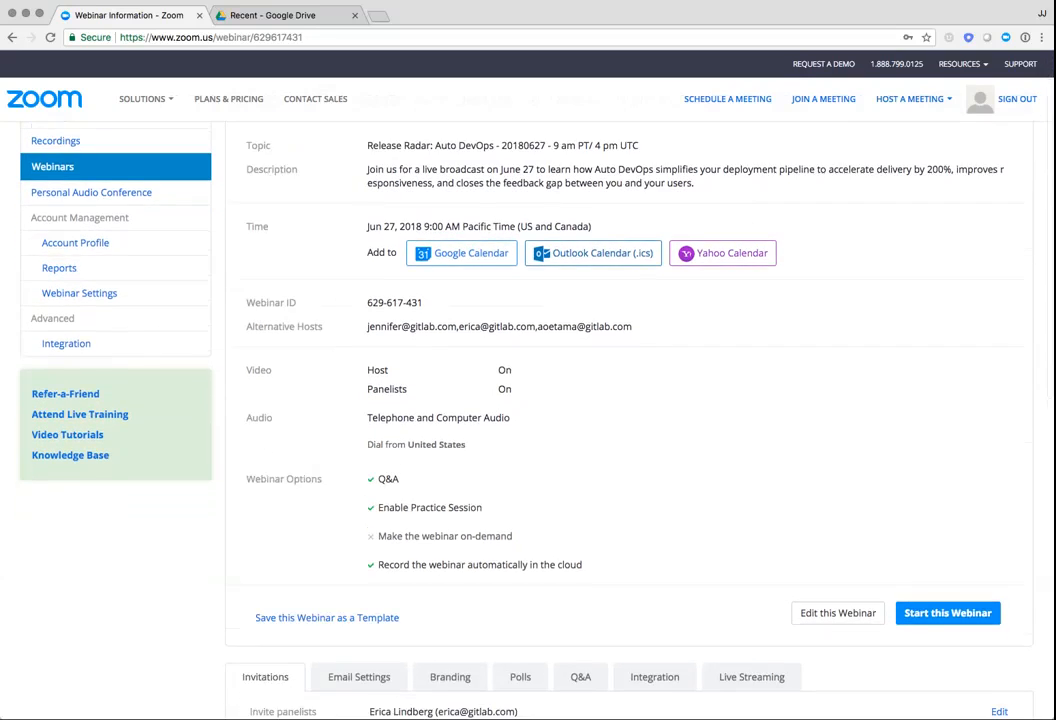
scroll(528, 400, "down", 5)
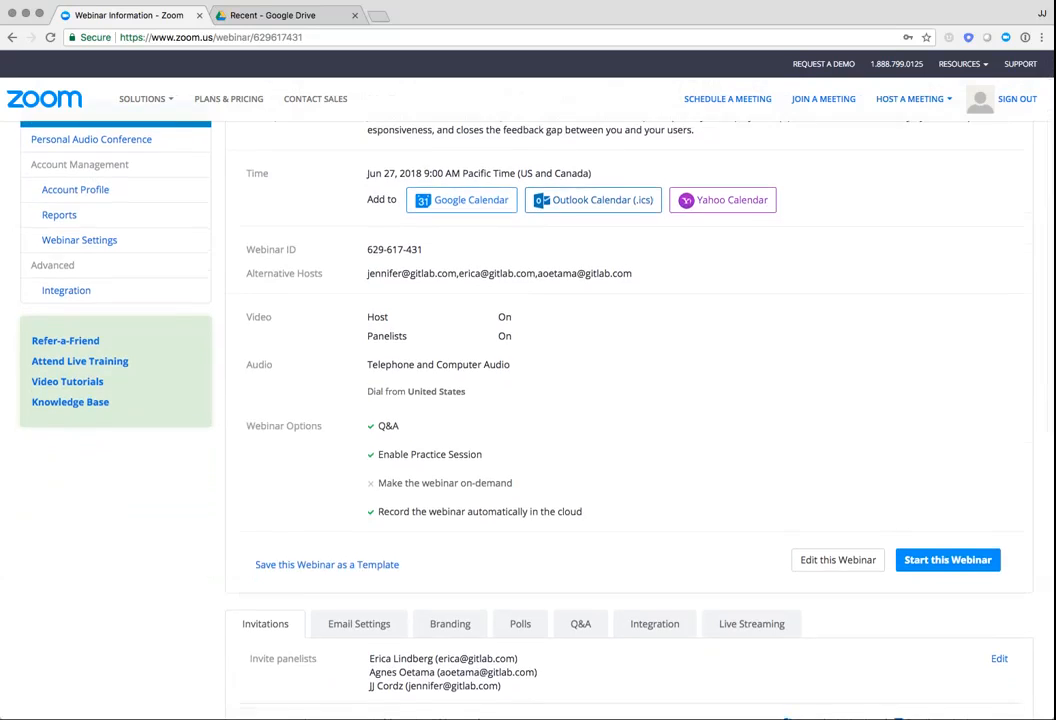
scroll(528, 400, "down", 10)
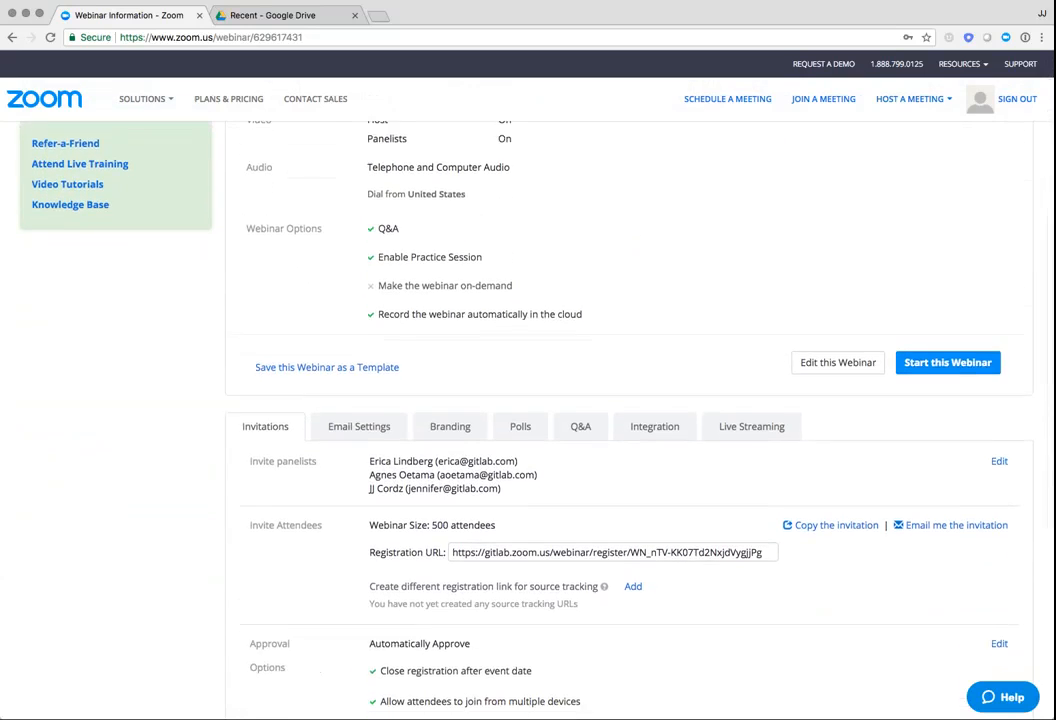
scroll(528, 400, "down", 1)
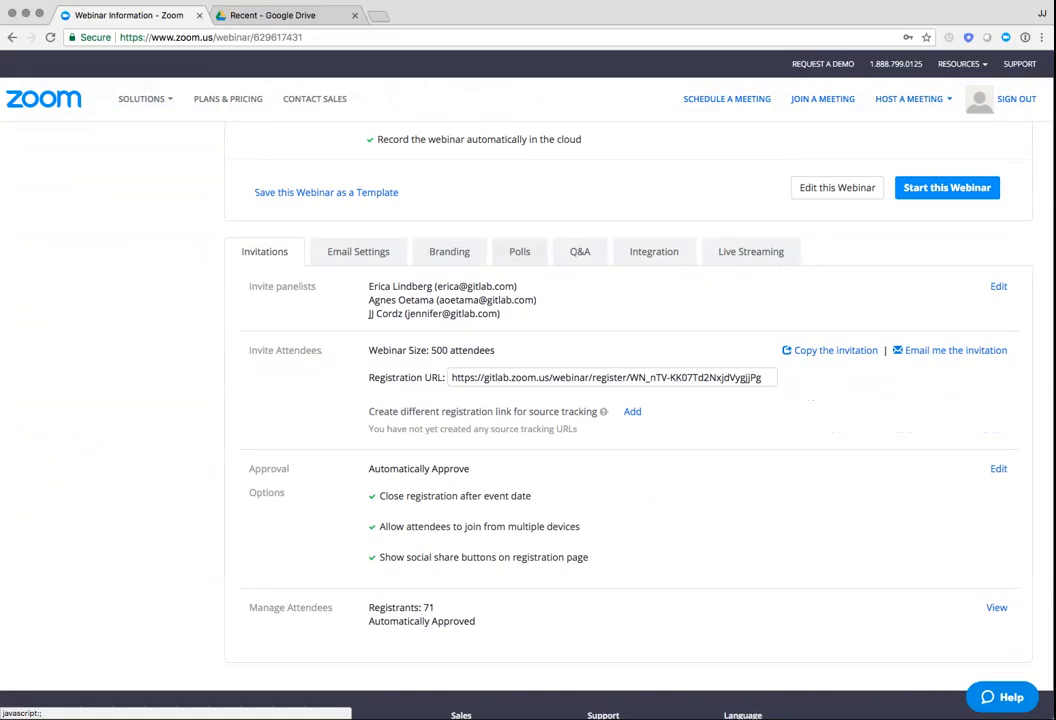
left_click(519, 251)
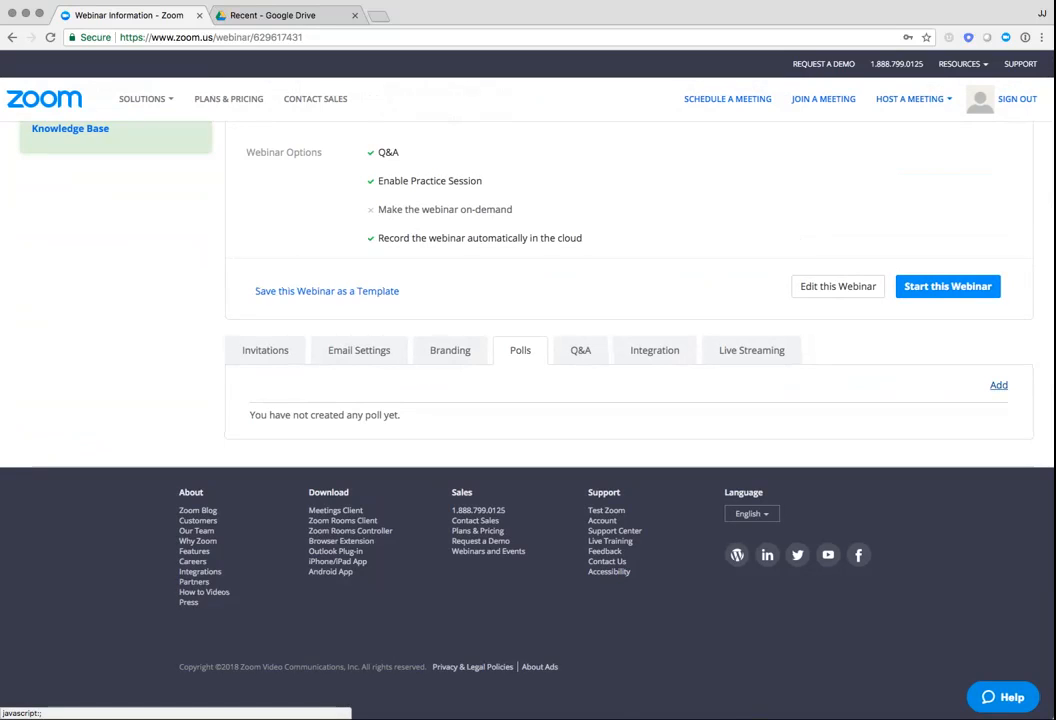
Add a new poll to the webinar and title it "Welcome Poll"
left_click(998, 385)
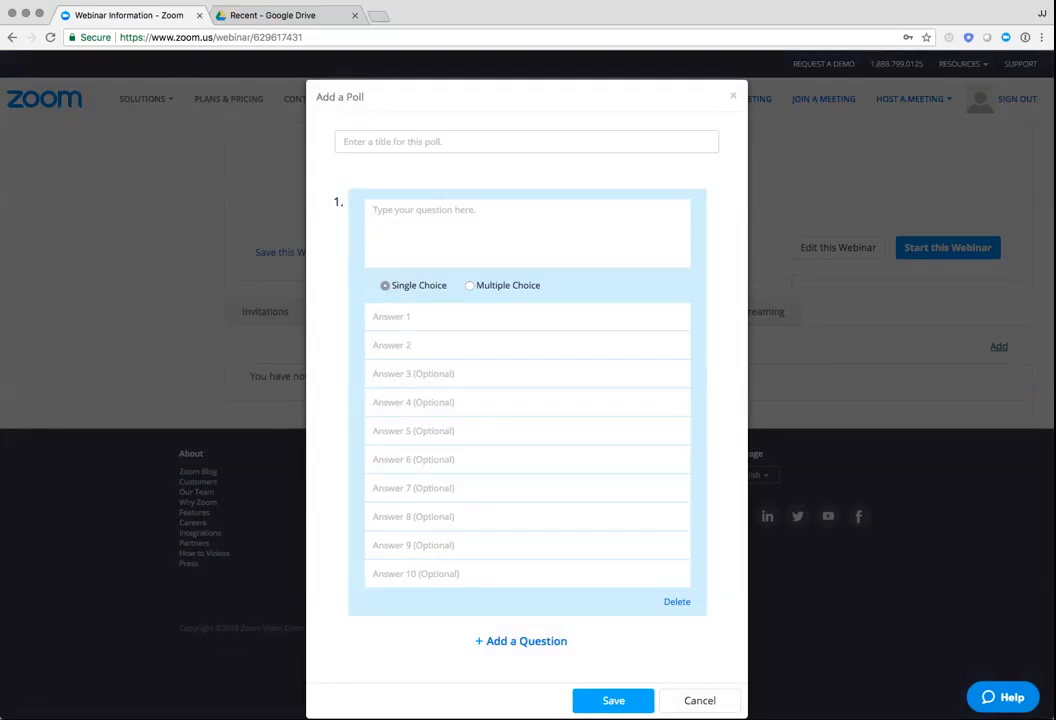
left_click(450, 142)
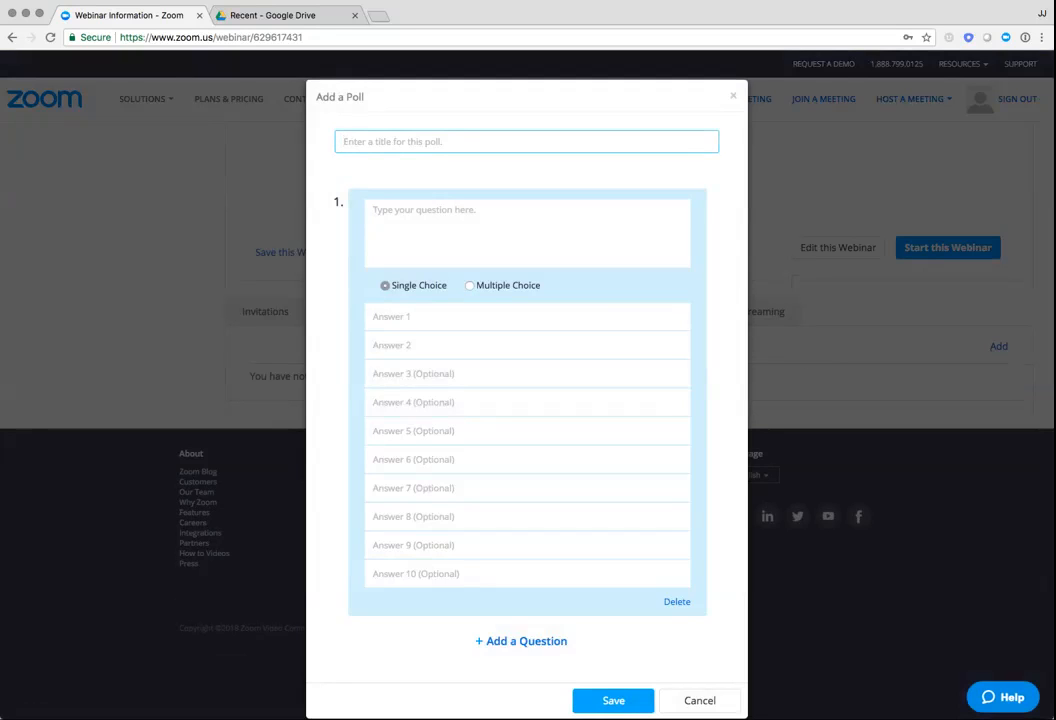
type("Welcome Poll")
key("Tab")
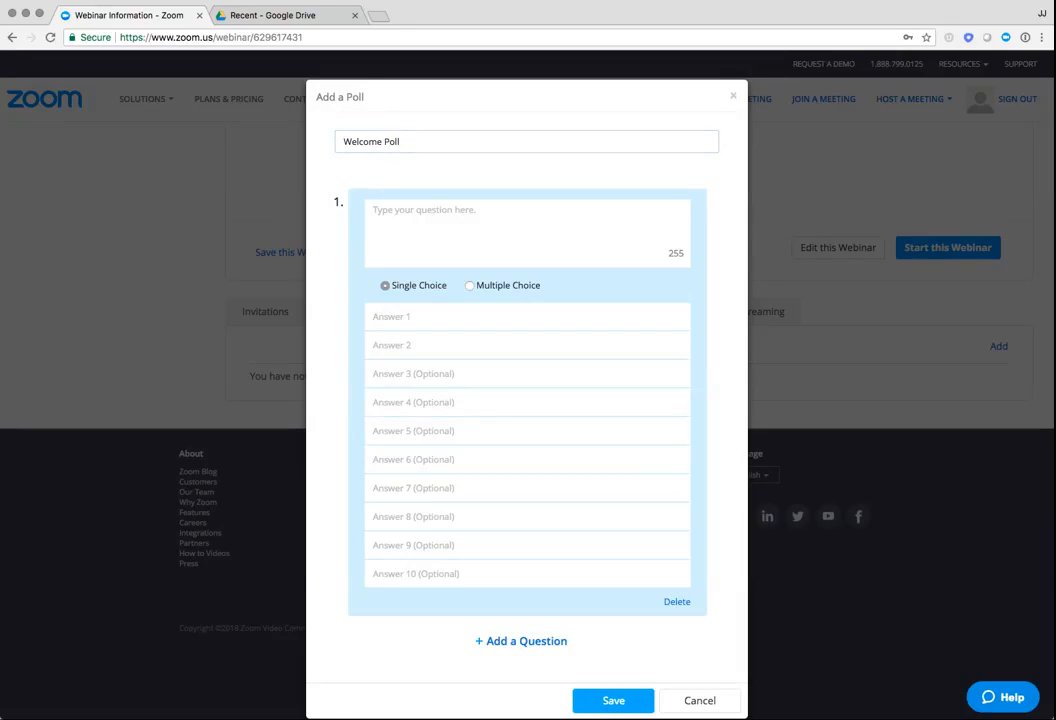
Enter "Have you used GitLab before?" as the first question of the poll, leaving it single choice
type("Have you used GitLab before?")
key("Tab")
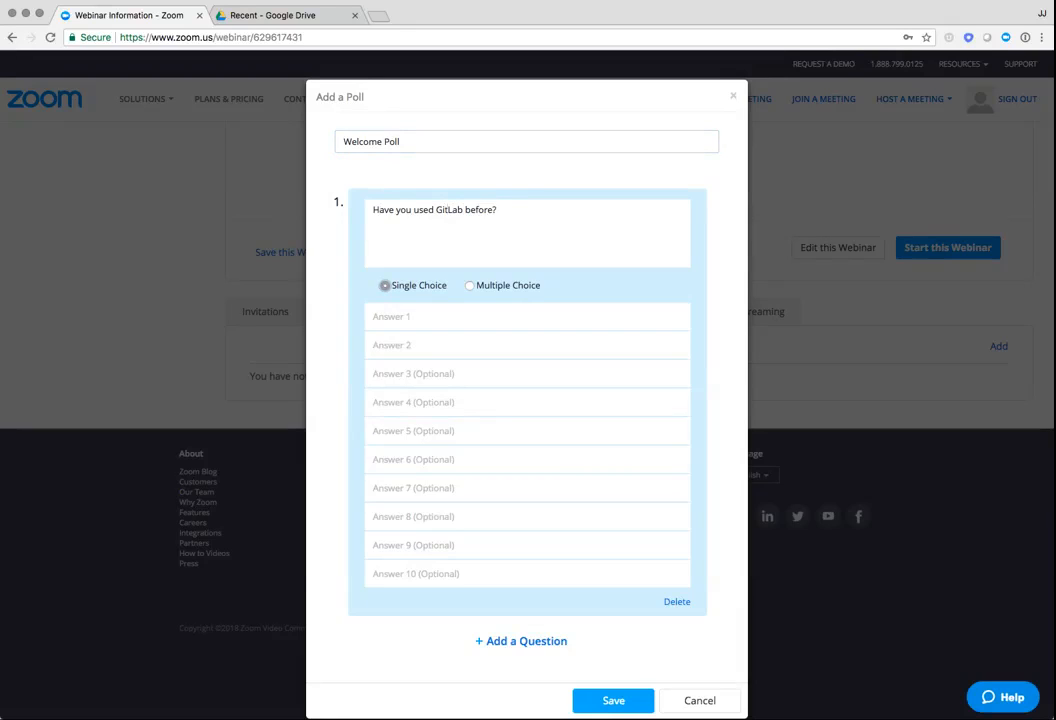
Fill in "Yes" and "No" as the two answers to the GitLab question
key("Tab")
type("Yes")
key("Tab")
type("Ye")
key("BackSpace")
key("BackSpace")
type("No")
key("Tab")
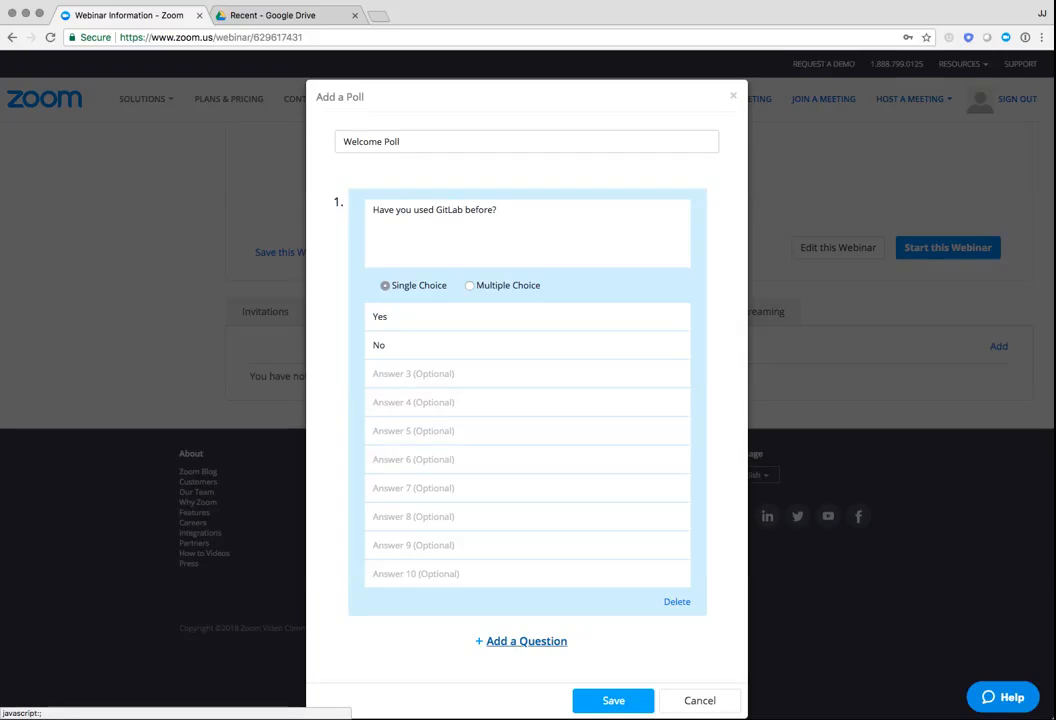
Add a second question to the poll reading "Do you use containers?"
left_click(526, 641)
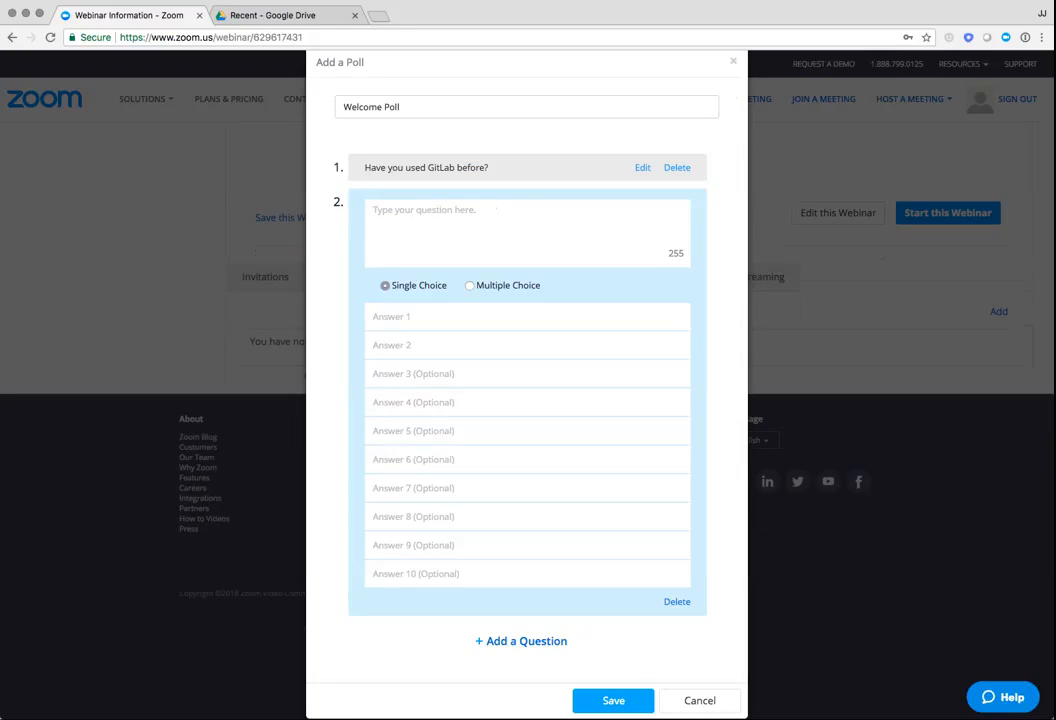
type("Do you use containers?")
Give the containers question the answers "Yes, all the time", "Sometimes" and "Never", and save the poll
key("Tab")
type("Yes, all the time")
key("Tab")
type("Sometimes")
key("Tab")
type("Never")
key("Tab")
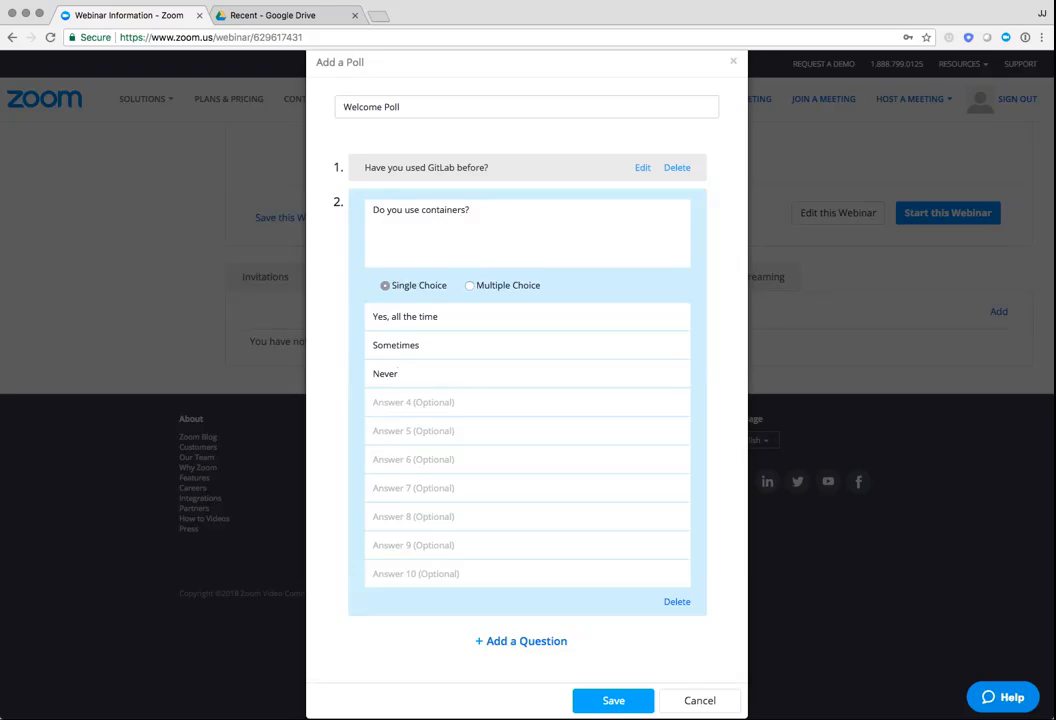
left_click(613, 701)
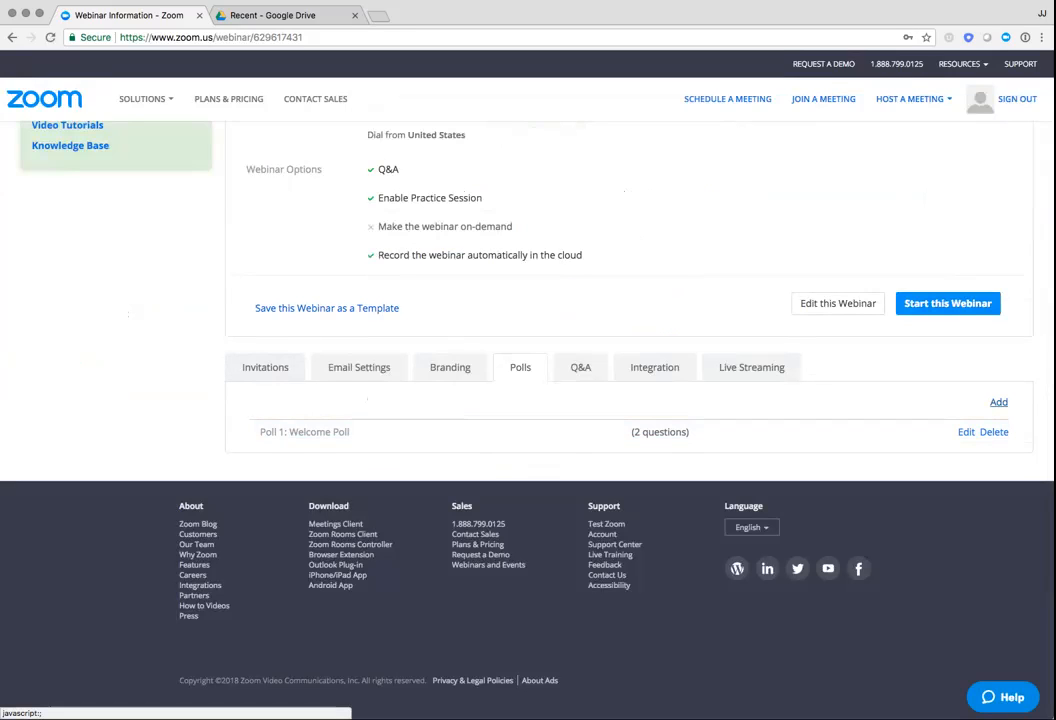
Add another poll to the webinar and title it "Feedback Poll"
left_click(998, 402)
left_click(400, 181)
type("Fee")
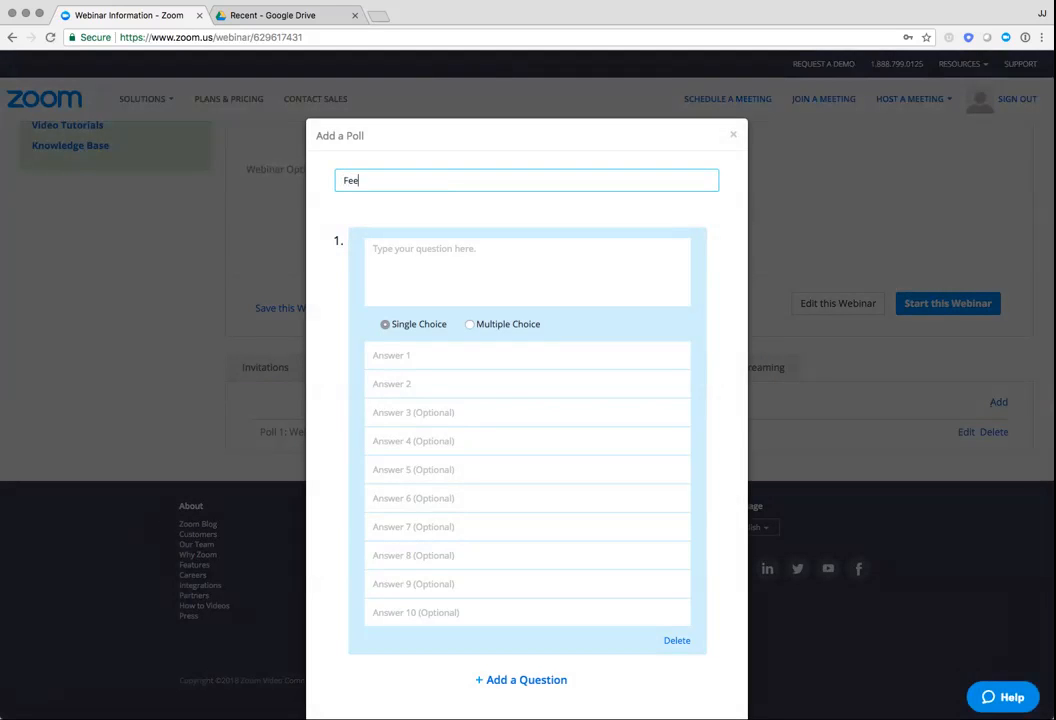
type("dback Poll")
key("Tab")
Enter the question "Did you find this webcast useful?" with the answers "Yes" and "No", and save the poll
type("Did you ")
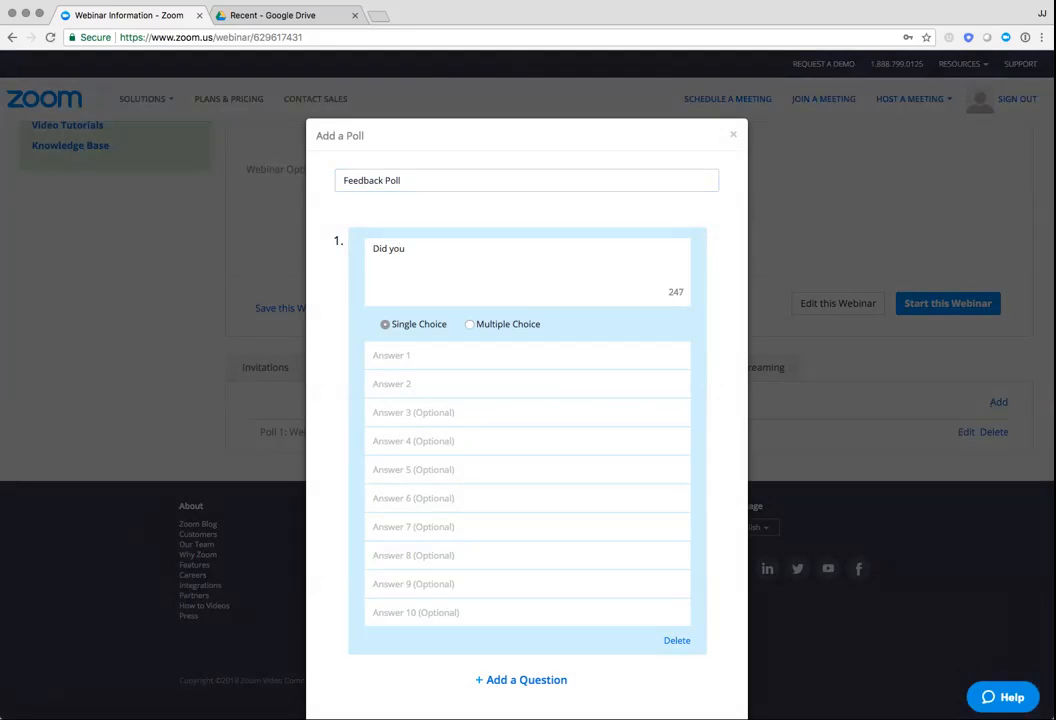
type("find this webcast useful?")
key("Tab")
type("Yes")
key("Tab")
type("No")
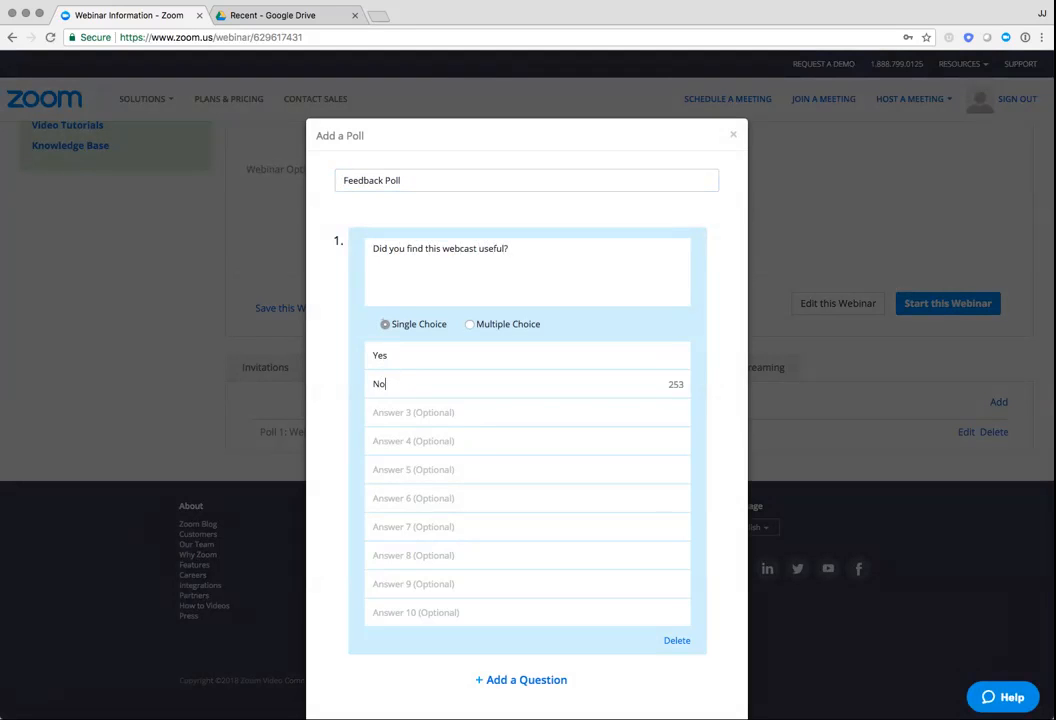
scroll(527, 400, "down", 2)
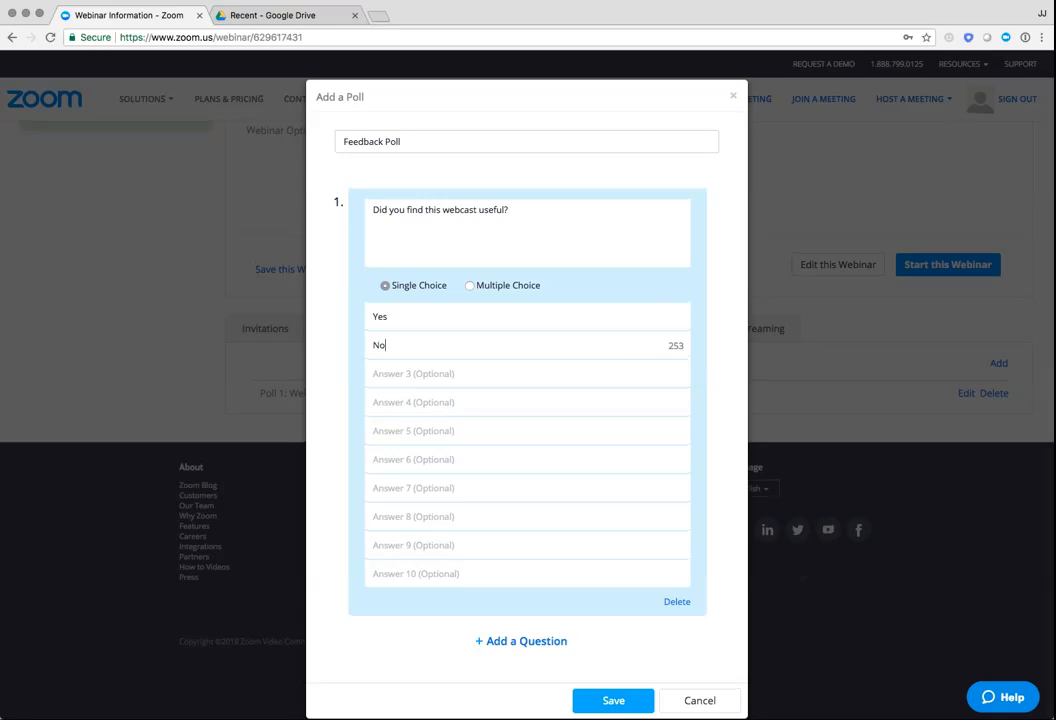
left_click(613, 700)
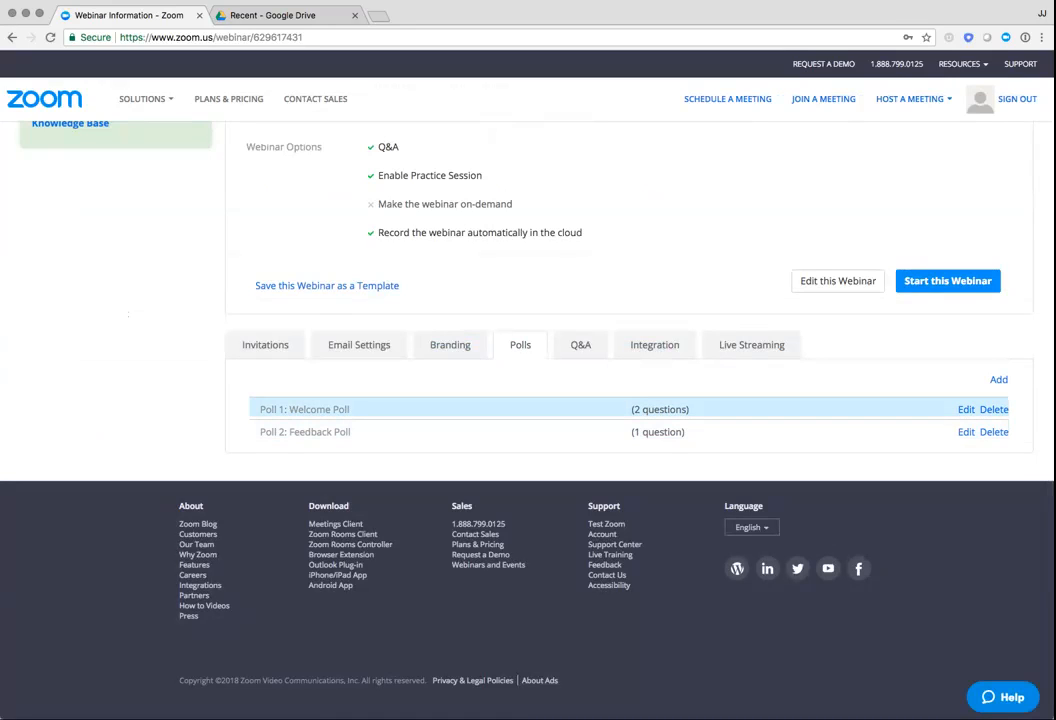
Expand the Welcome Poll's questions and try to delete the Feedback Poll
left_click(305, 409)
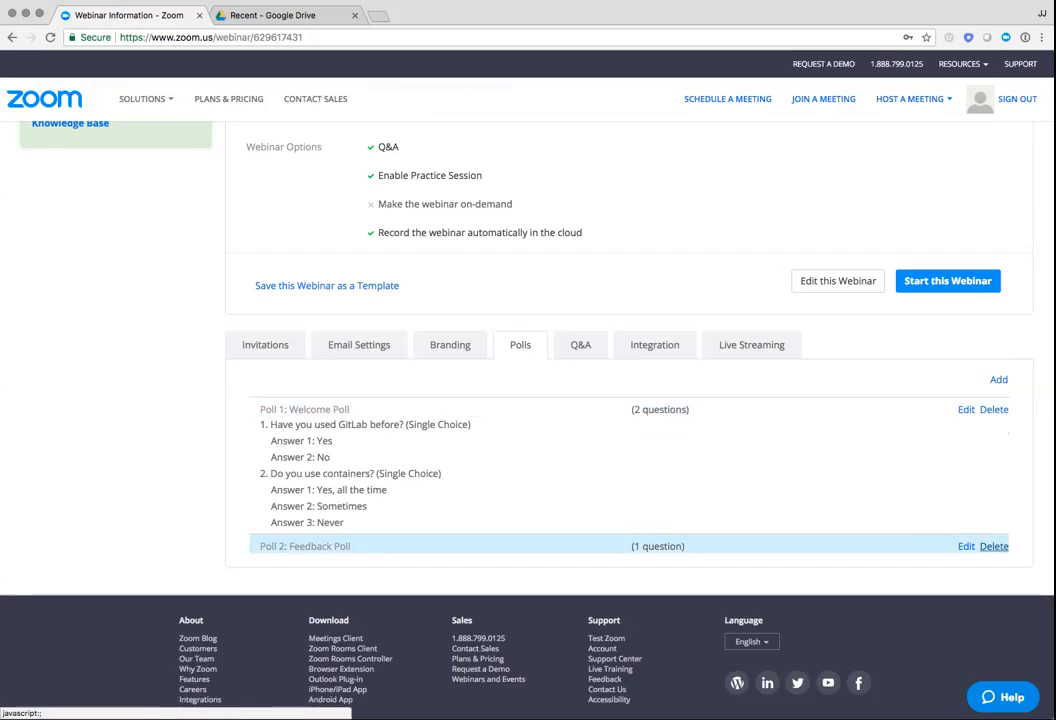
left_click(994, 546)
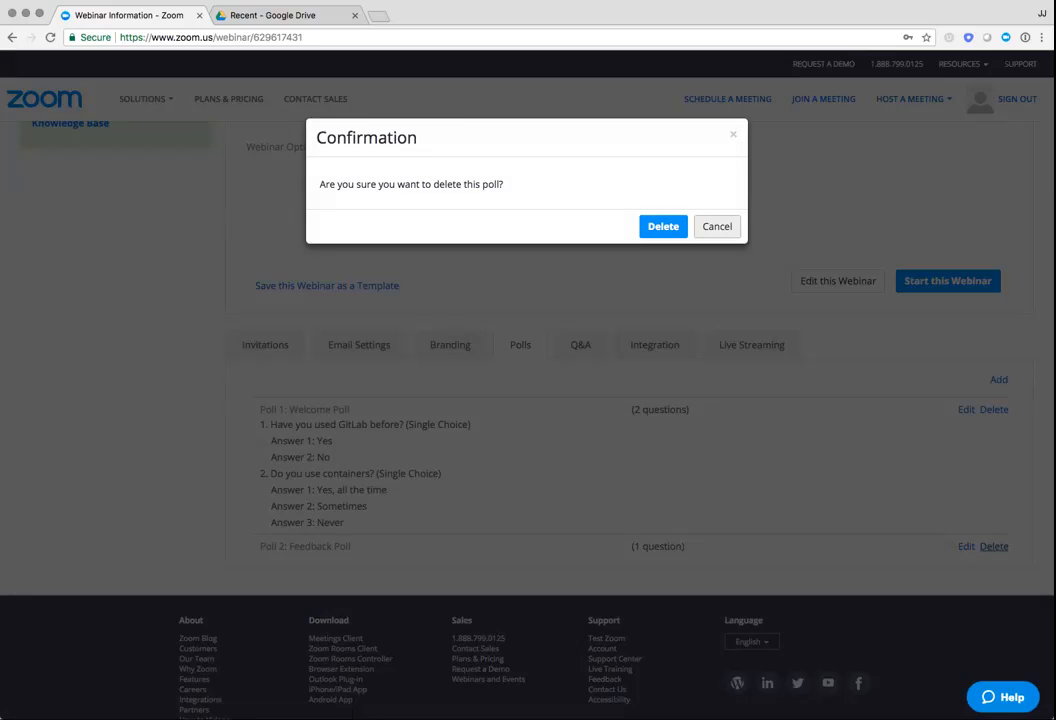
left_click(717, 226)
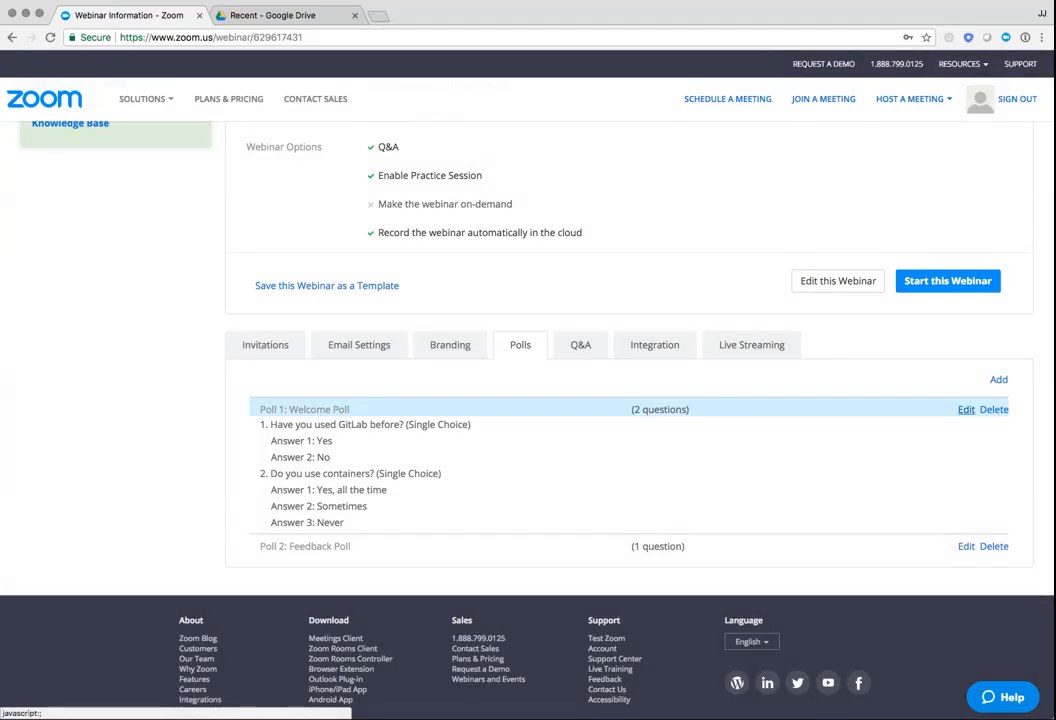
Delete the question "Have you used GitLab before?" from the Welcome Poll and save the poll
left_click(966, 409)
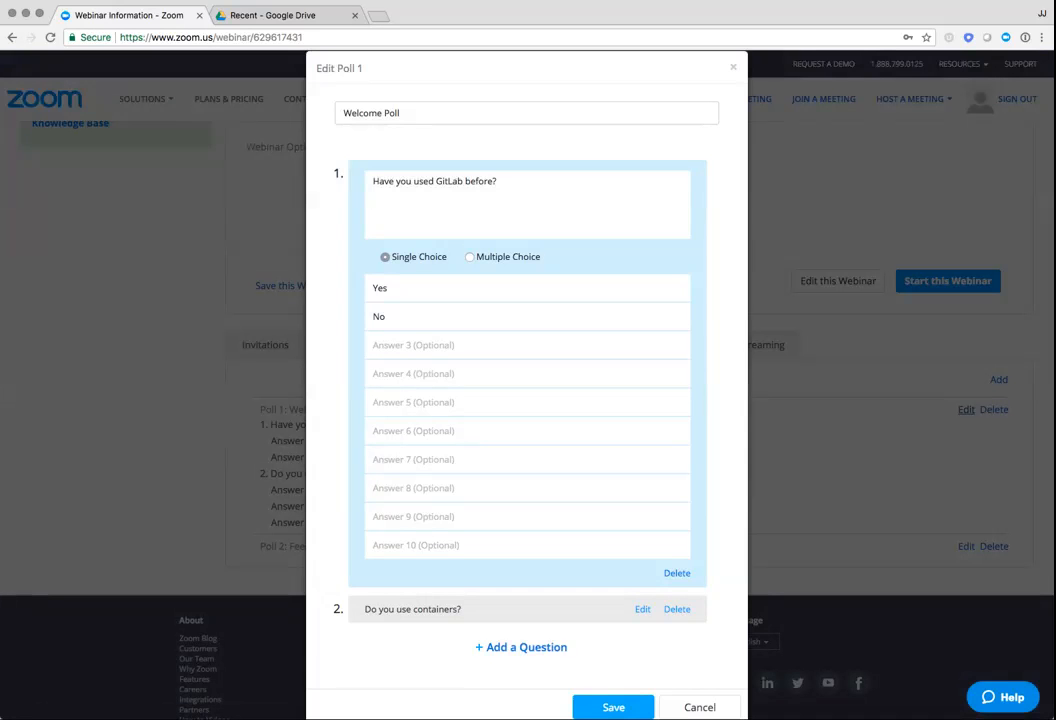
scroll(528, 400, "down", 1)
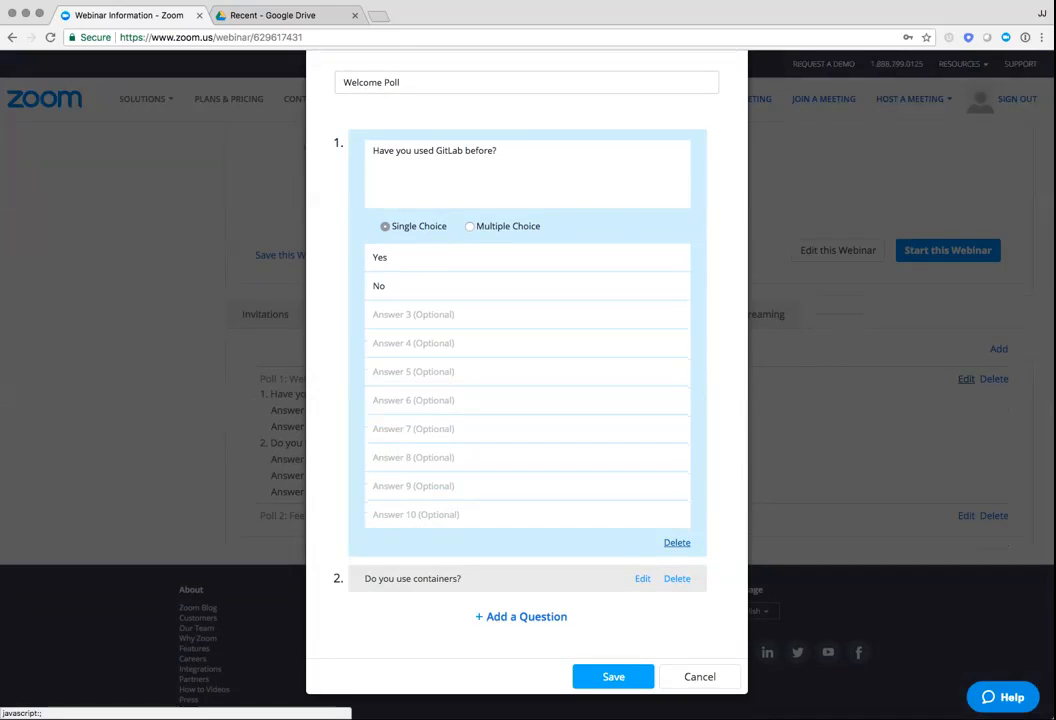
left_click(677, 542)
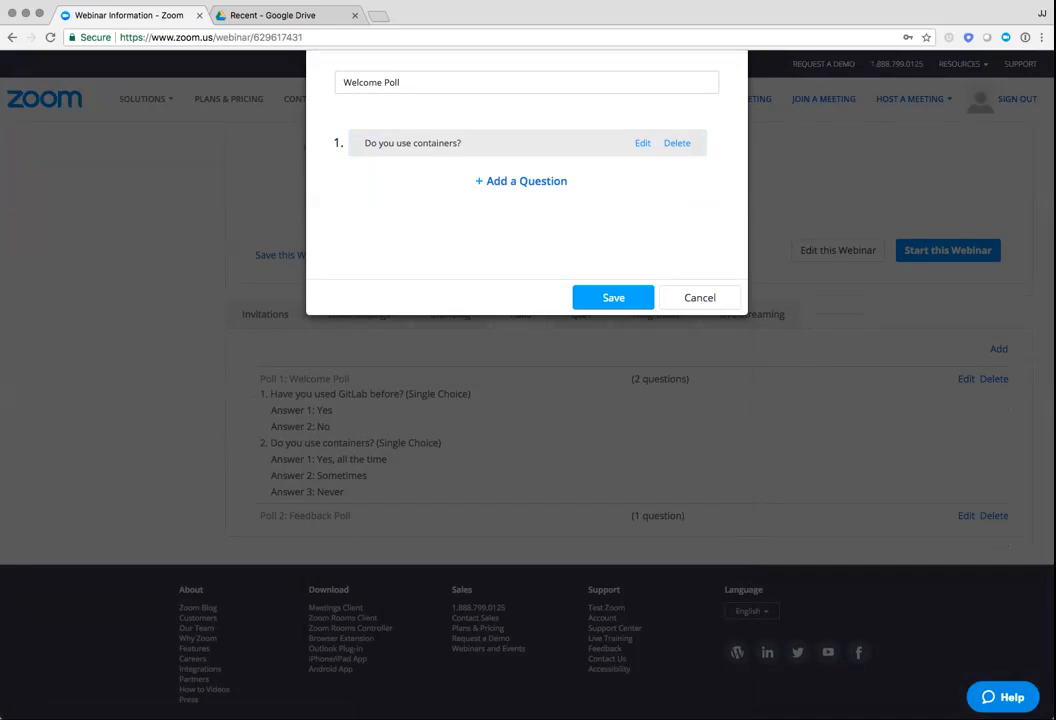
left_click(613, 298)
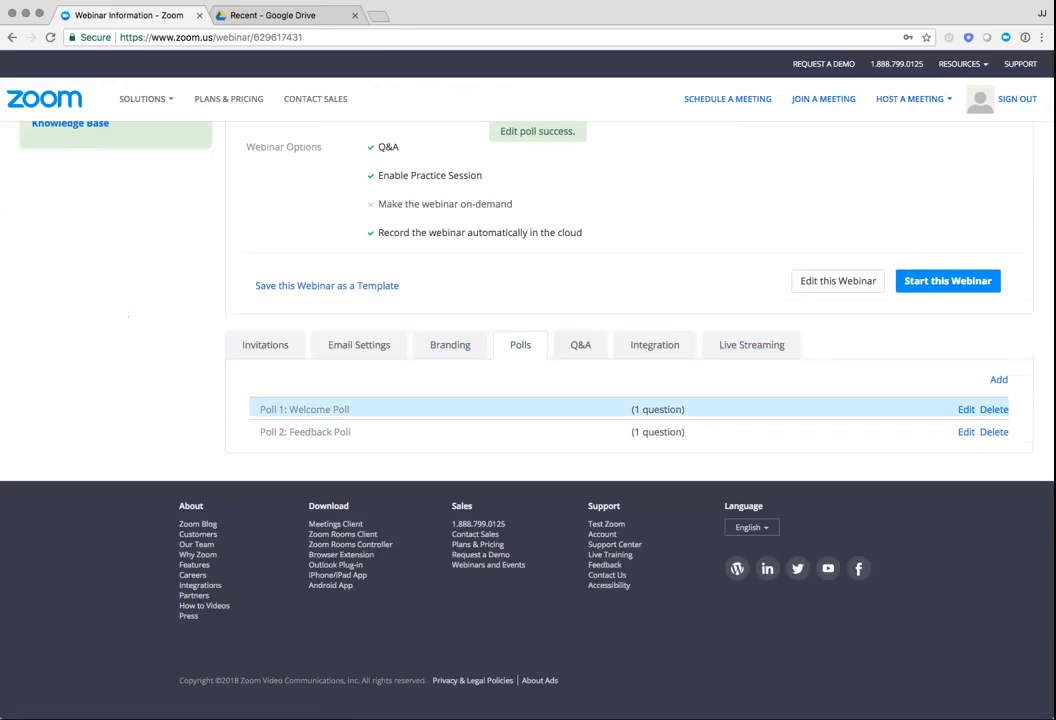
Review the questions in the saved polls and the webinar's Marketo integration settings
left_click(305, 410)
left_click(305, 497)
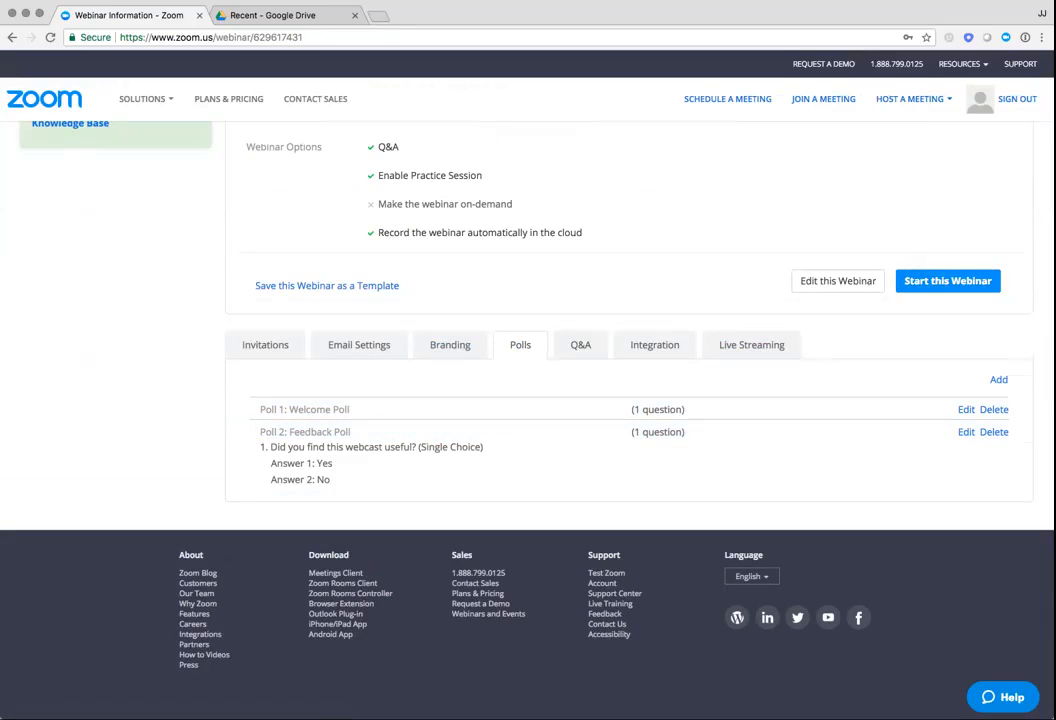
left_click(655, 345)
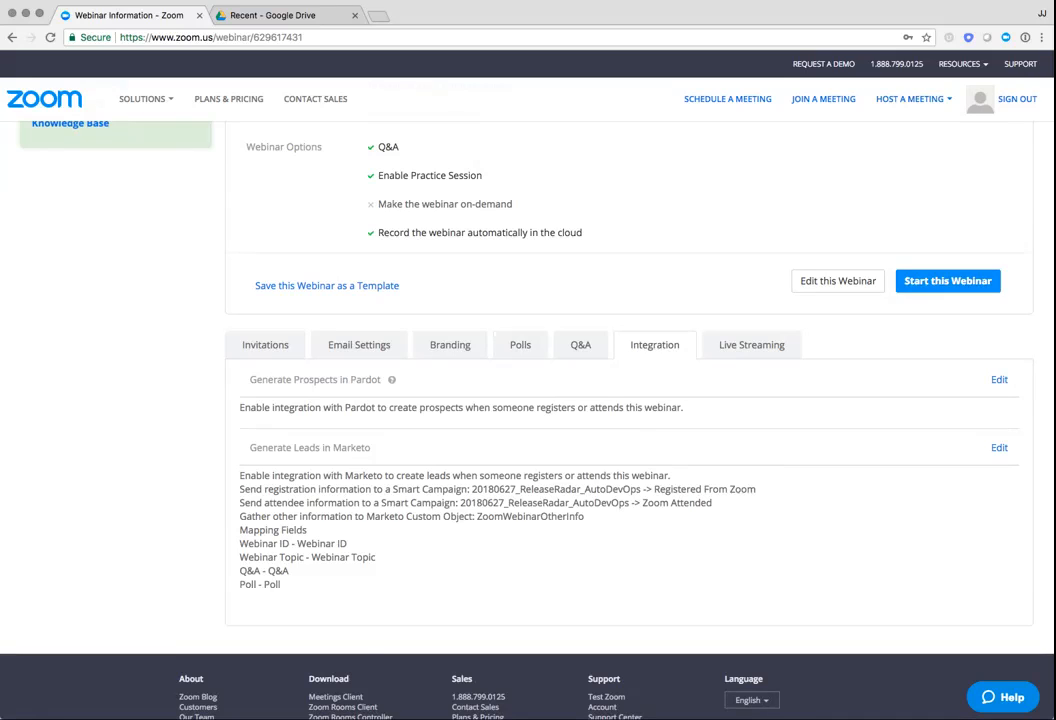
Revisit the webinar's polls and return to the list of upcoming webinars
left_click(520, 345)
scroll(520, 345, "up", 5)
left_click(254, 161)
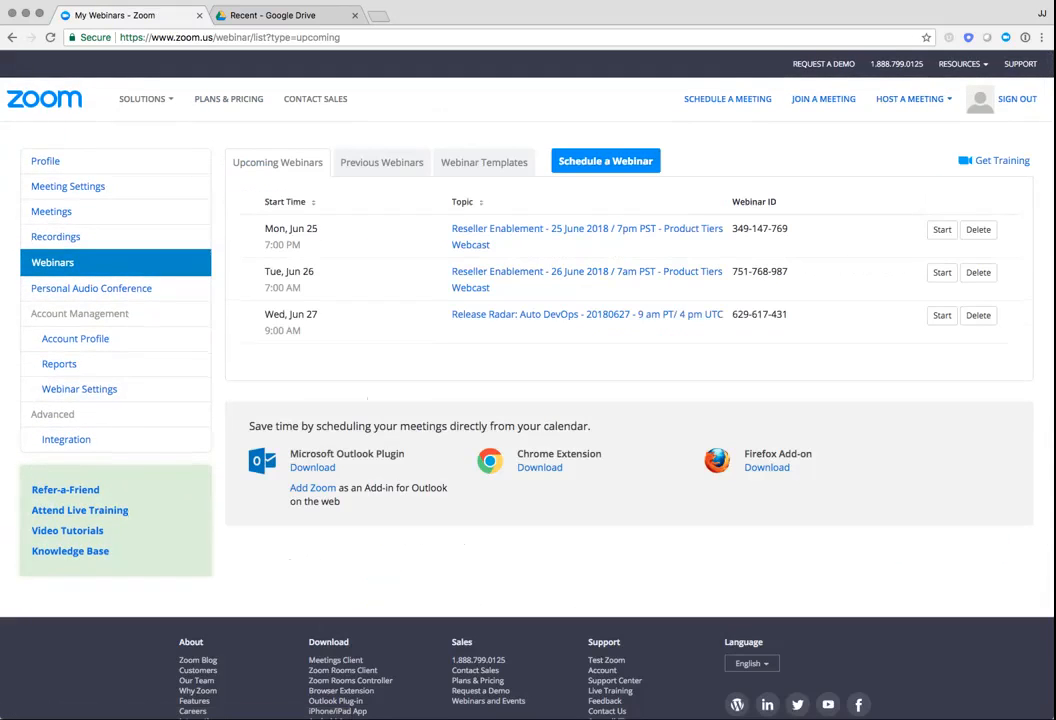